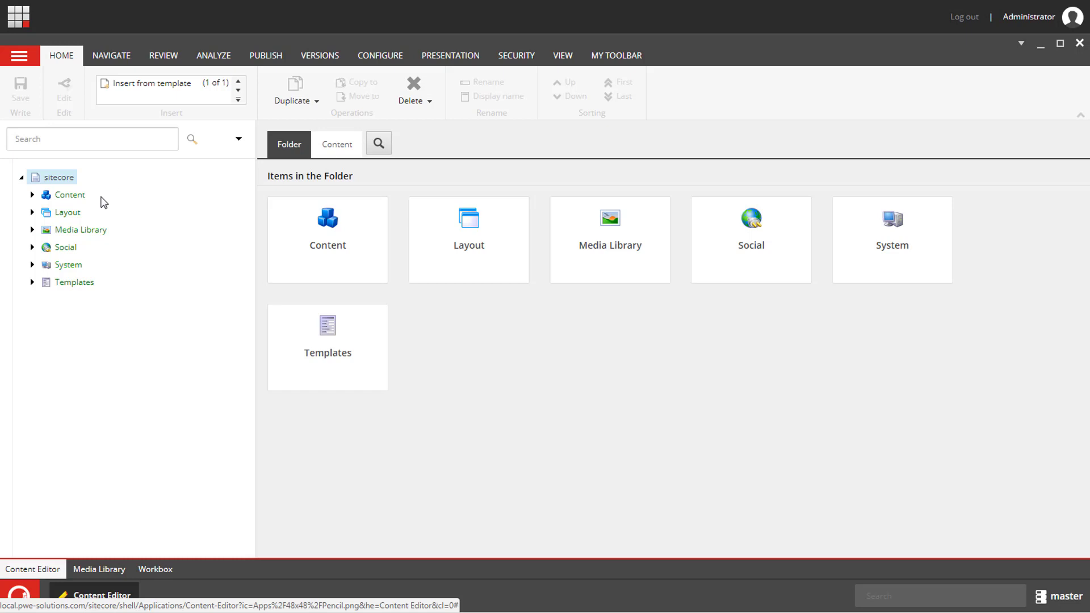
# Browse the existing PWE module renderings under Layout, then collapse the Layout branch.
pyautogui.click(32, 212)
pyautogui.click(43, 317)
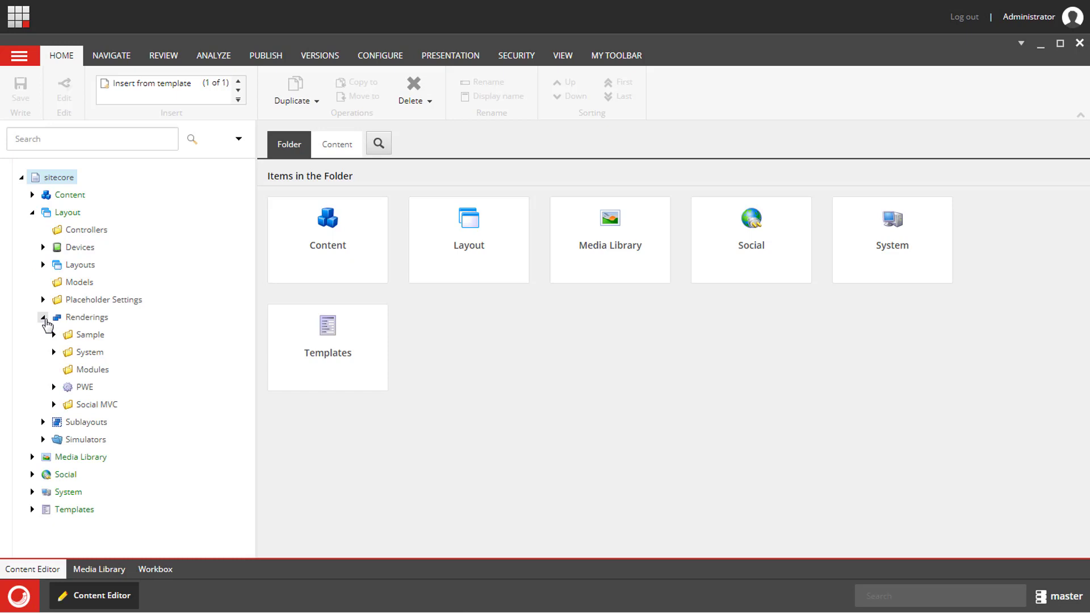
pyautogui.click(54, 387)
pyautogui.click(65, 404)
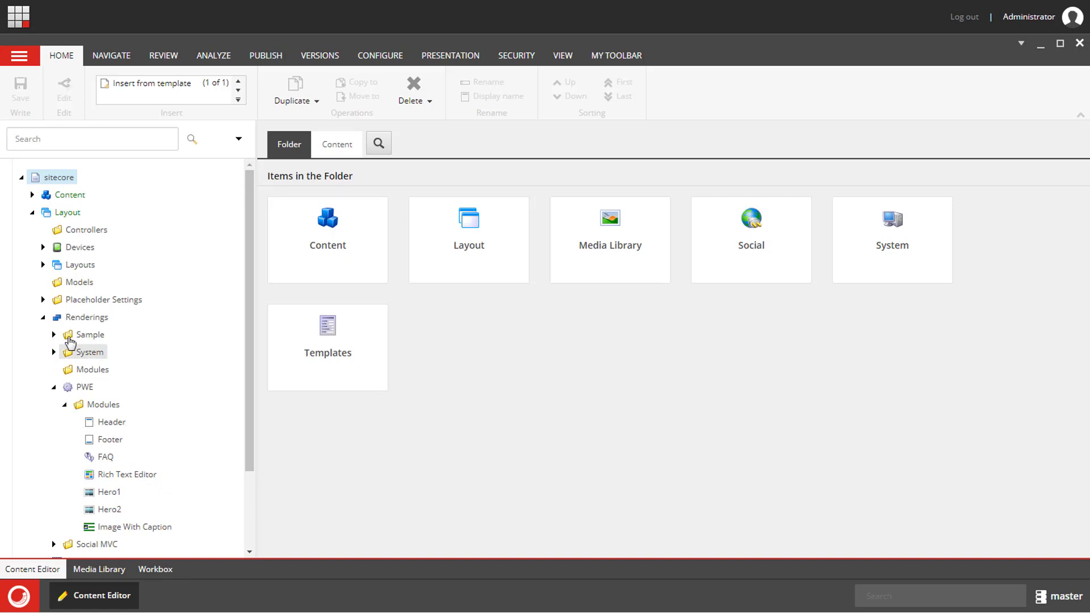
pyautogui.click(32, 212)
# Create a RichTextEditor template folder under Templates/PWE/Data/Modules.
pyautogui.click(32, 282)
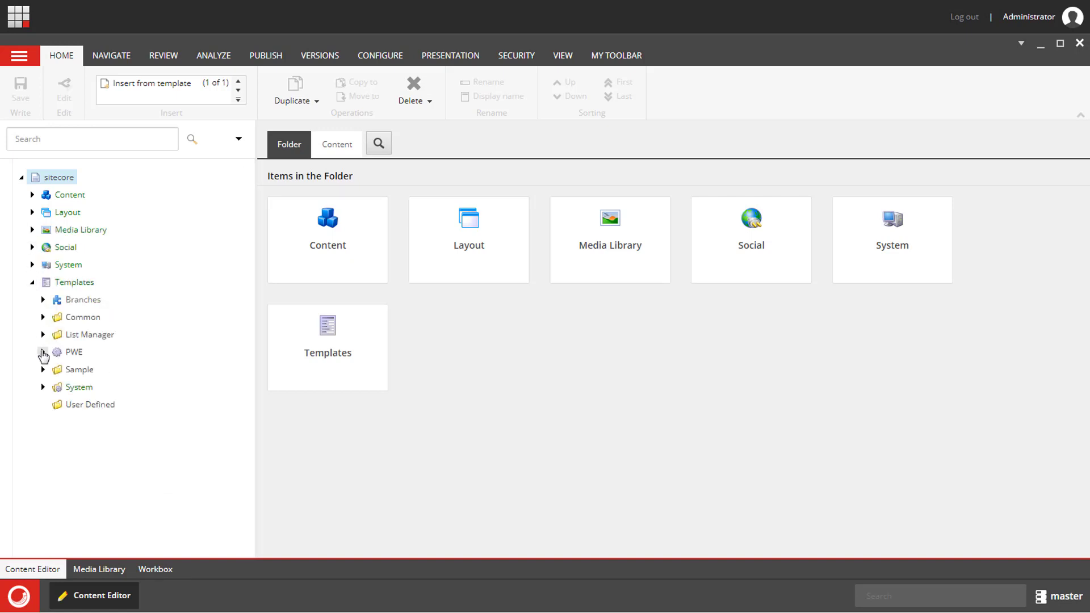
pyautogui.click(42, 352)
pyautogui.click(53, 387)
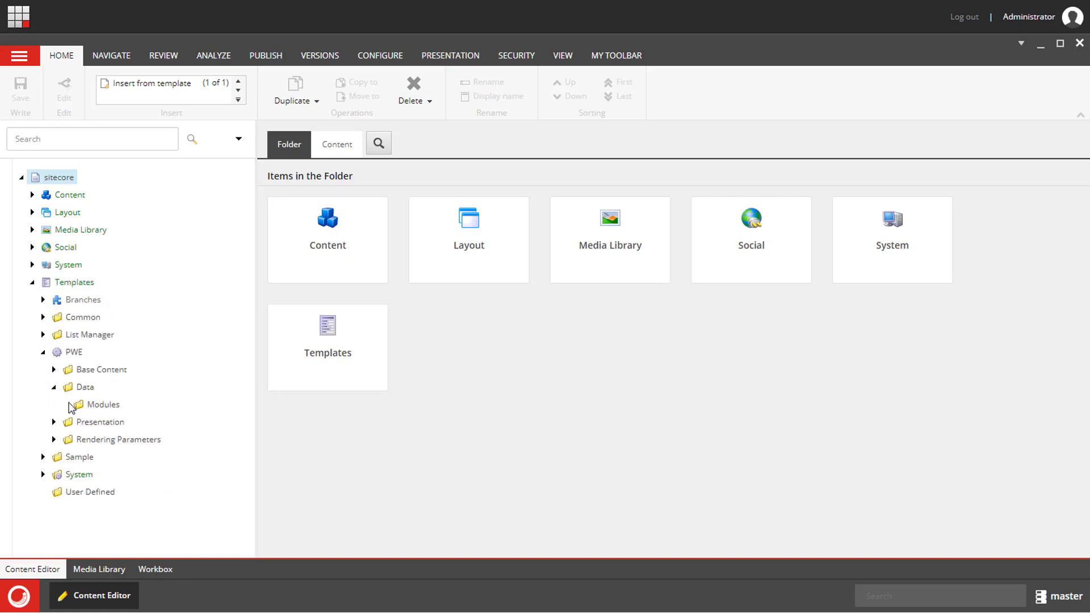
pyautogui.click(92, 404)
pyautogui.rightClick(90, 407)
pyautogui.moveTo(127, 412)
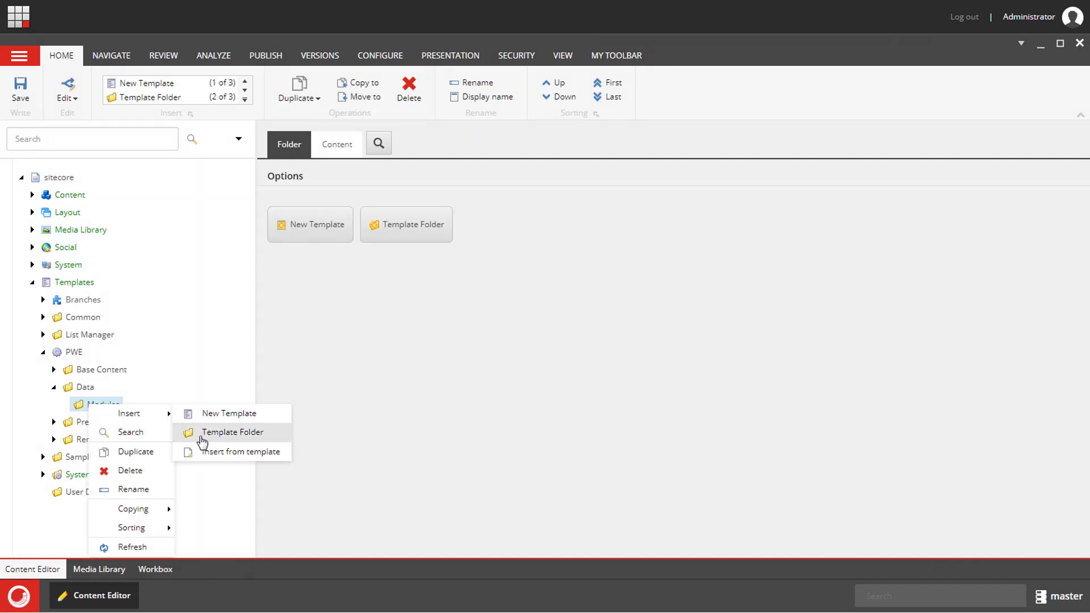
pyautogui.click(209, 432)
pyautogui.write('RichTextEditor')
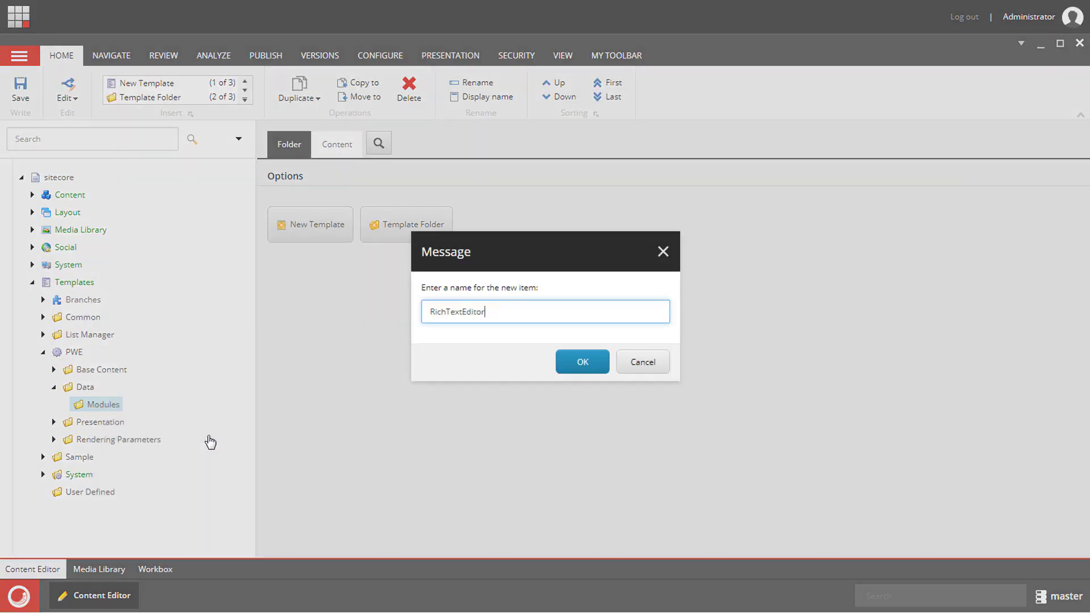
pyautogui.press('Return')
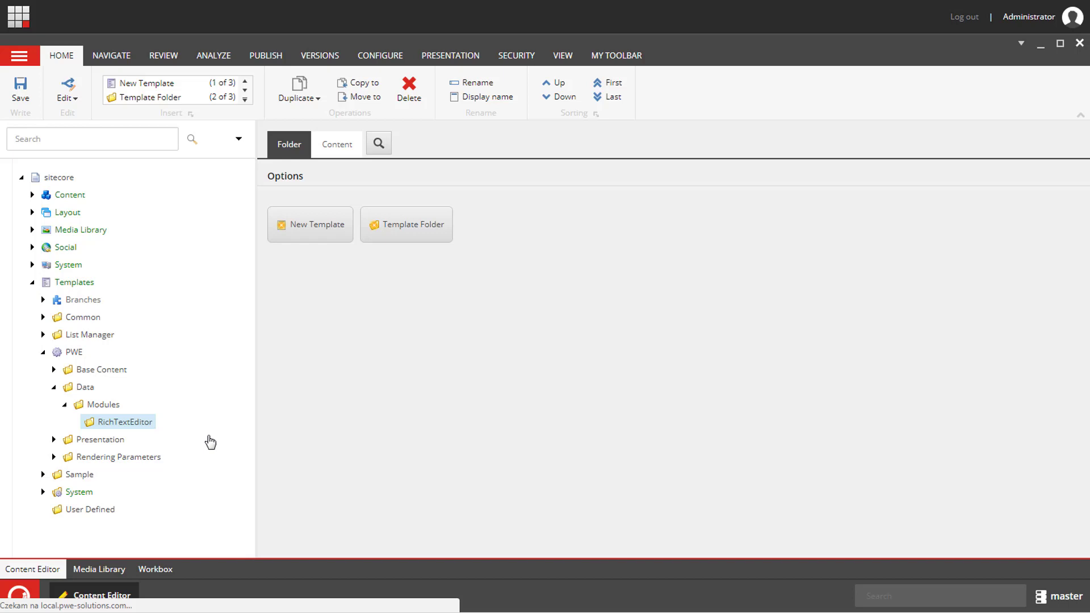
# Add a second template folder named FAQ under Modules, then select the RichTextEditor folder.
pyautogui.rightClick(134, 420)
pyautogui.moveTo(142, 417)
pyautogui.click(221, 436)
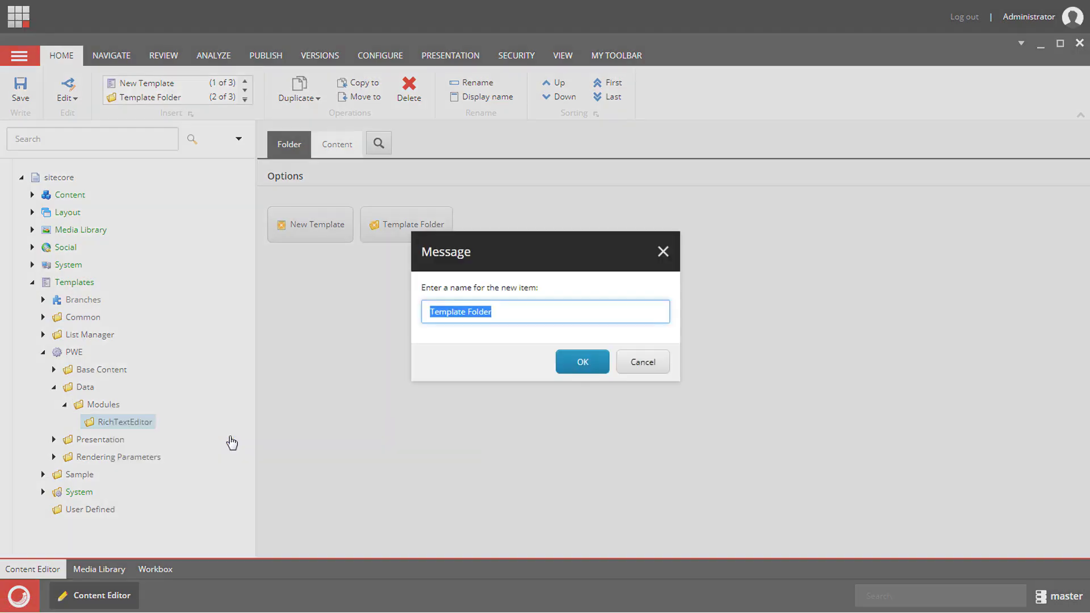
pyautogui.write('FAQ')
pyautogui.press('Return')
pyautogui.click(134, 440)
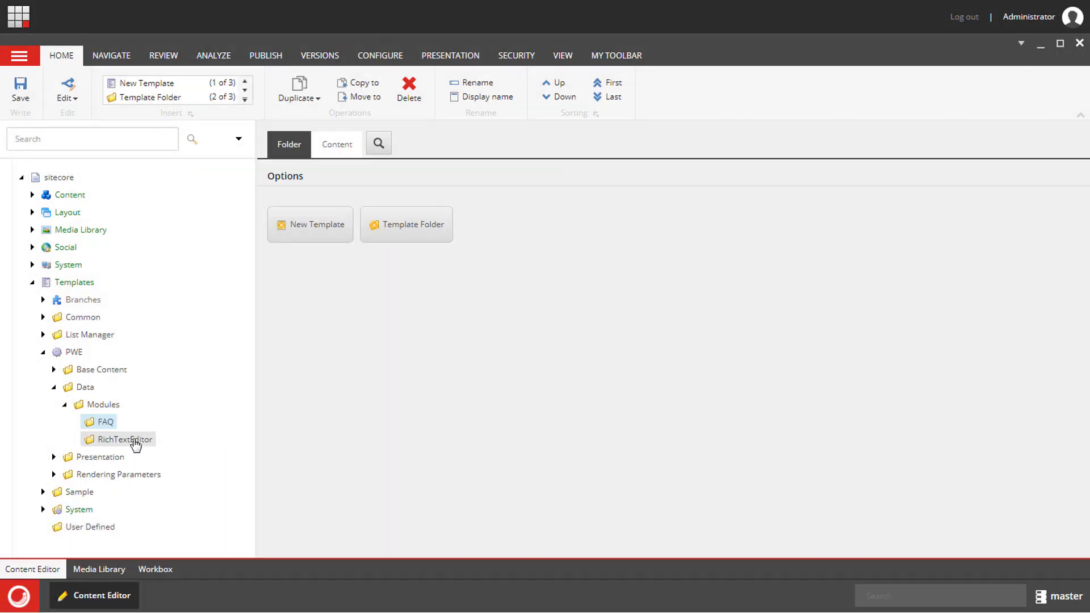
pyautogui.rightClick(134, 440)
# Create a new template named RichTextEditor inside the RichTextEditor folder.
pyautogui.moveTo(149, 432)
pyautogui.click(257, 450)
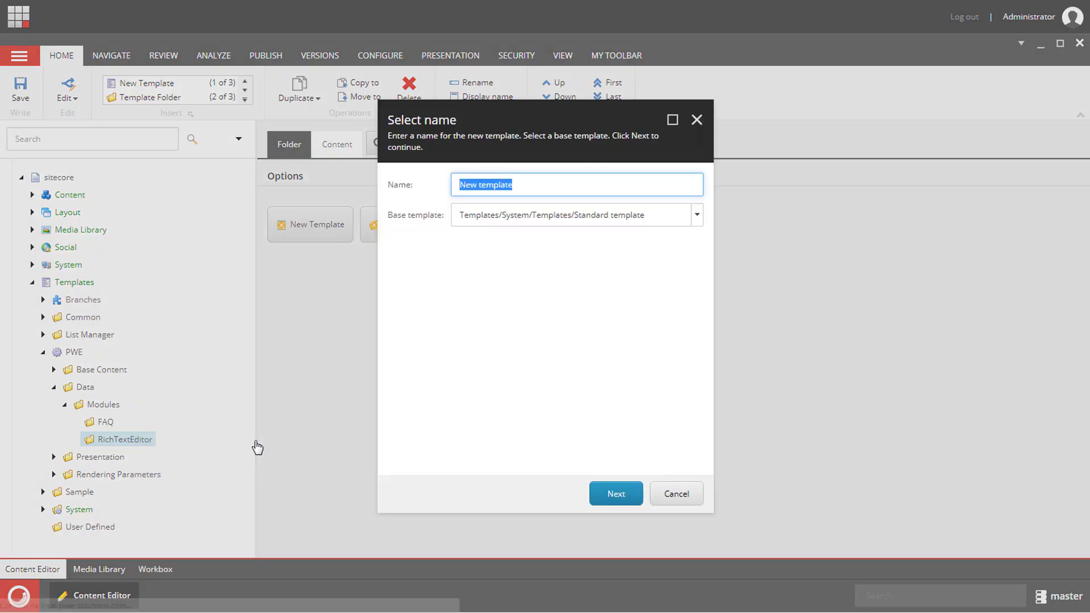
pyautogui.write('RichTextEditor')
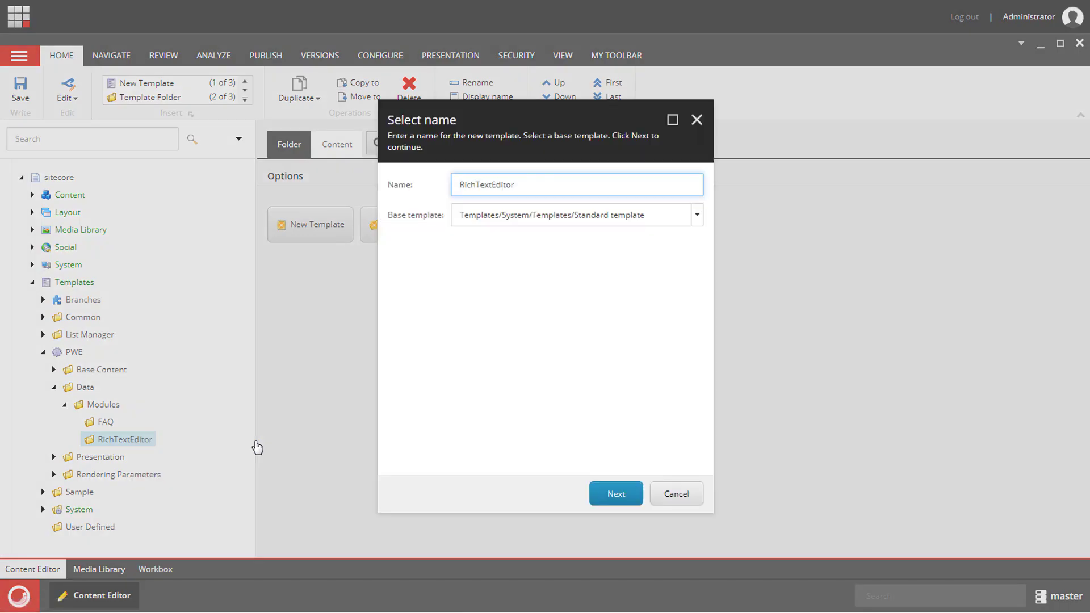
pyautogui.press('Return')
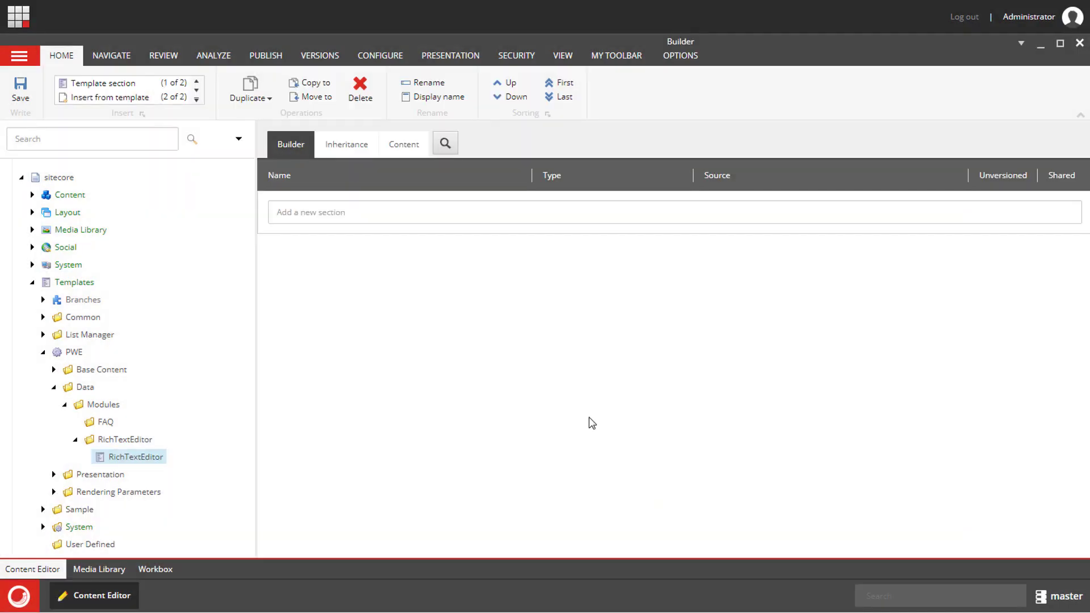
# Add a Data section with a Rich Text field named Text, and save the template.
pyautogui.click(310, 213)
pyautogui.write('Data')
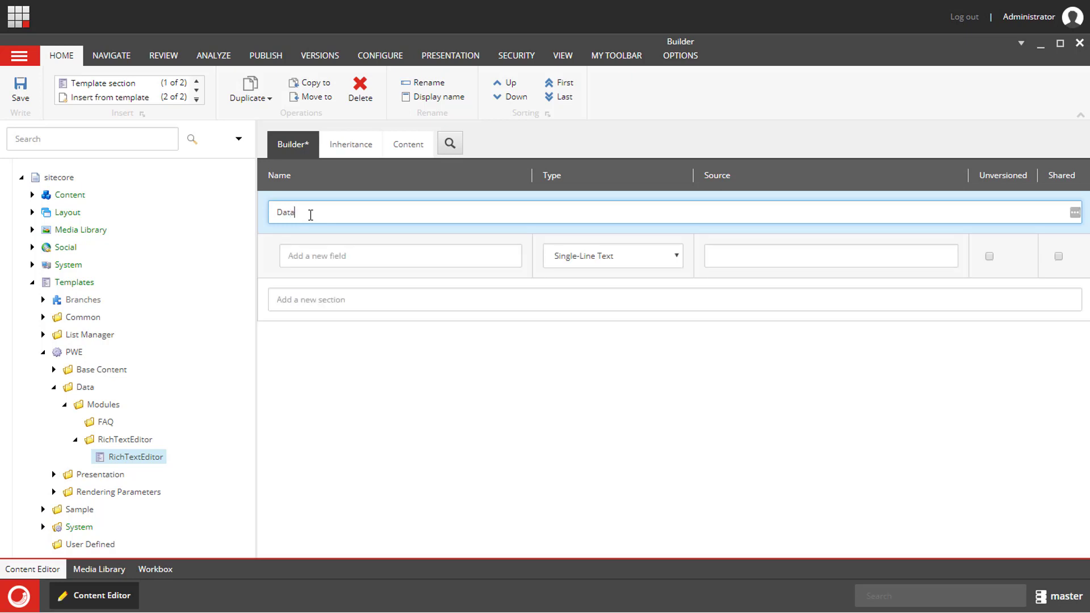
pyautogui.click(311, 256)
pyautogui.write('Text')
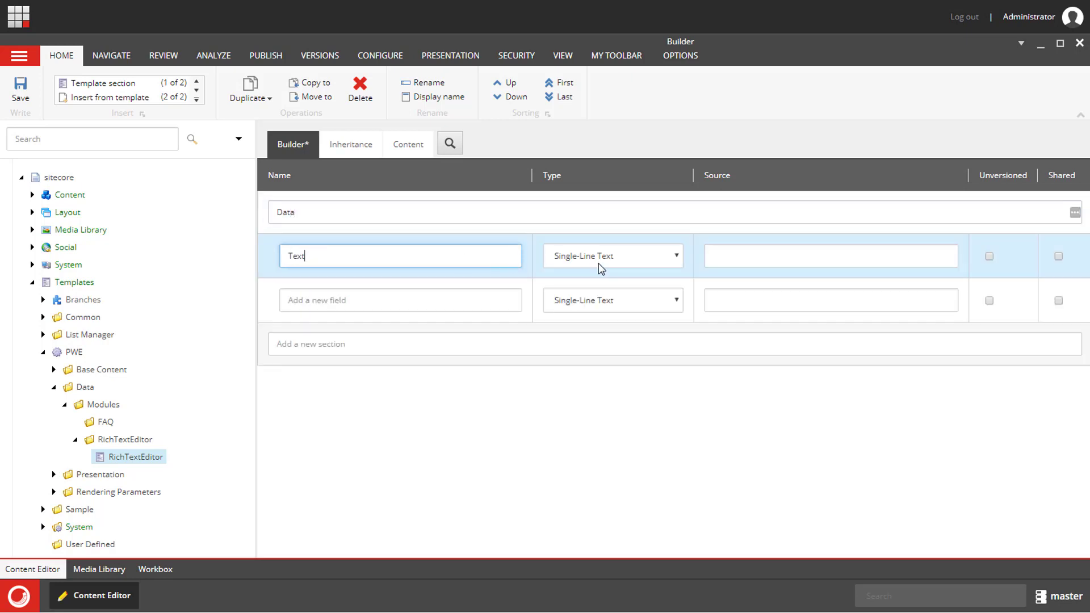
pyautogui.click(672, 255)
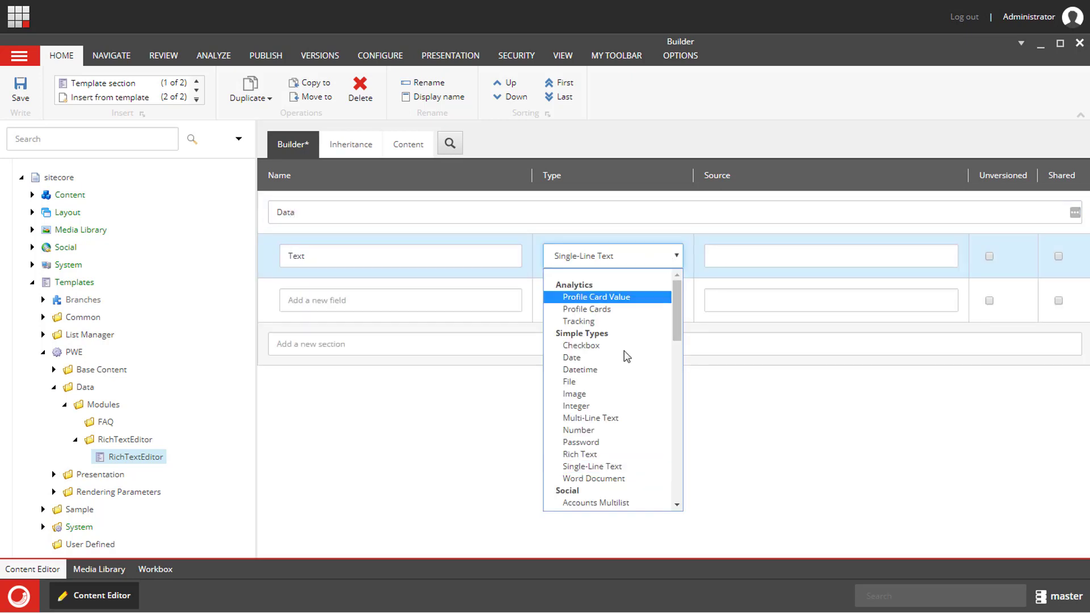
pyautogui.click(573, 454)
pyautogui.click(19, 91)
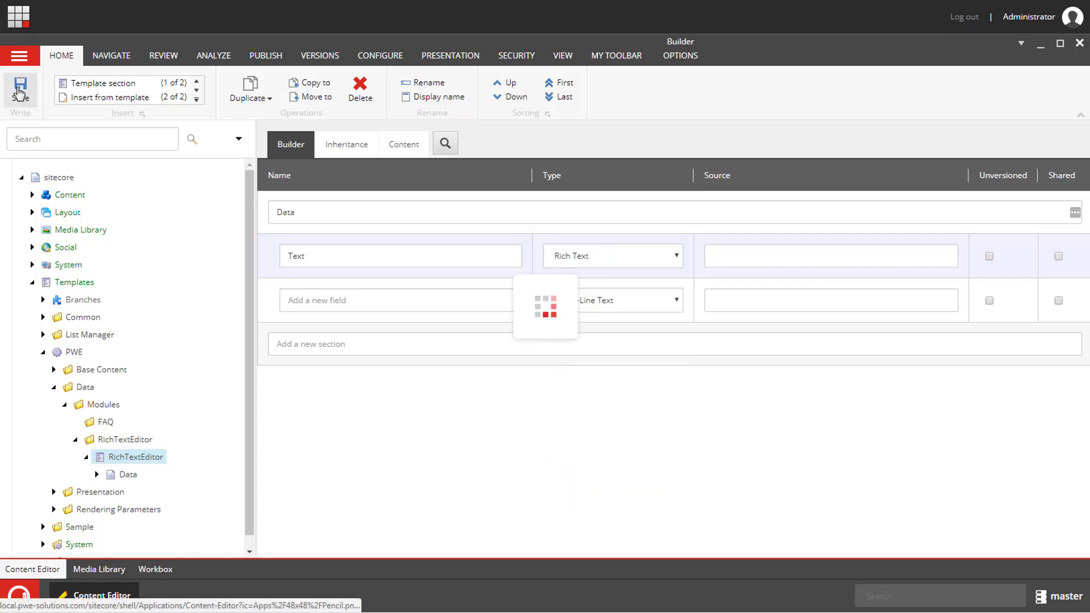
# Create a new template named FAQ inside the FAQ template folder.
pyautogui.rightClick(107, 424)
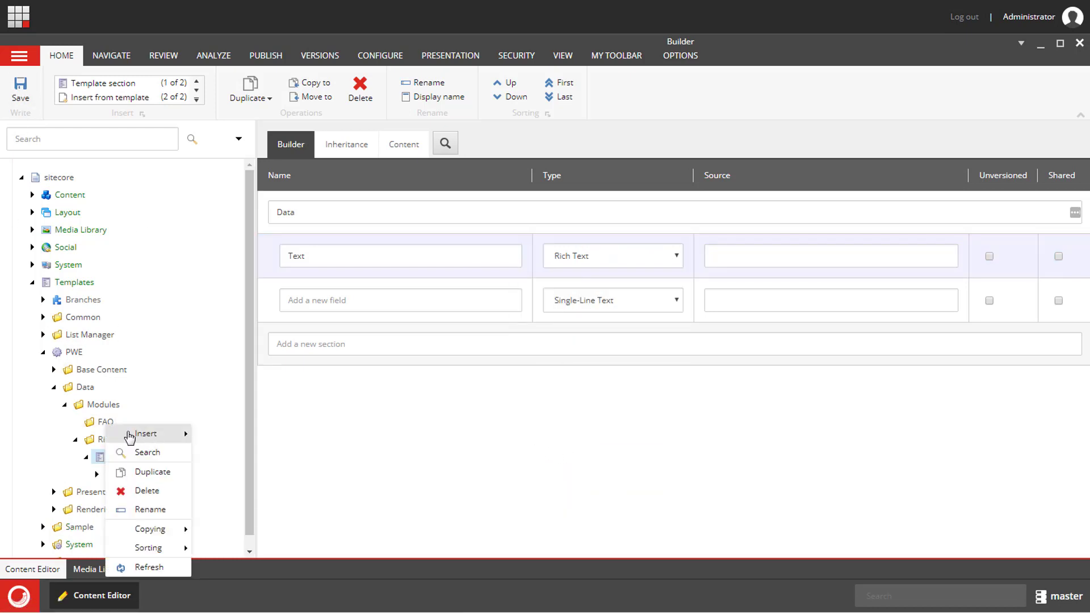
pyautogui.moveTo(184, 431)
pyautogui.click(239, 433)
pyautogui.write('FAQ')
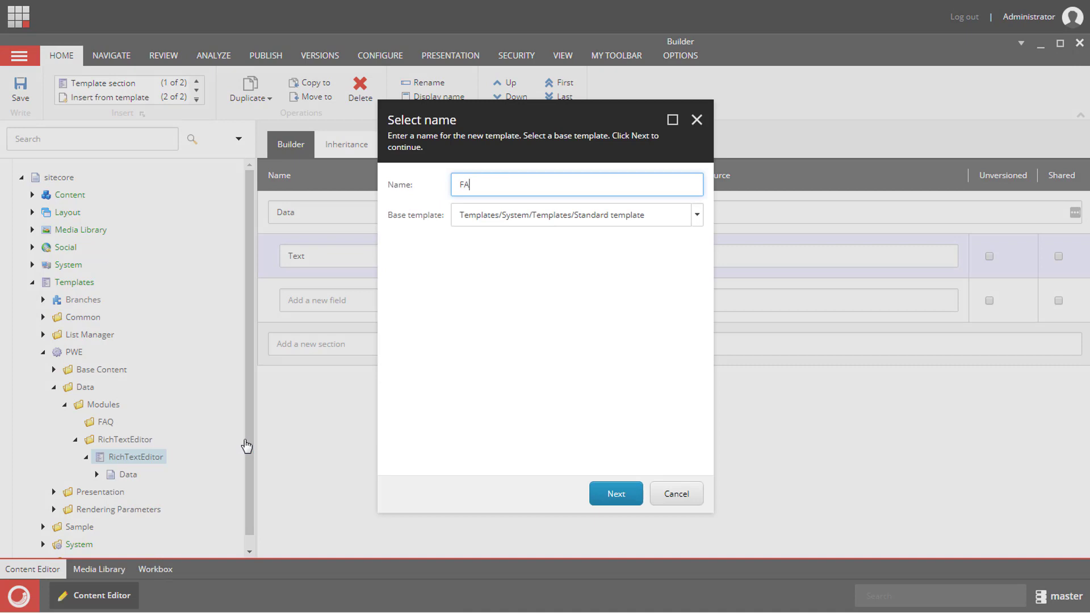
pyautogui.press('Return')
# Add a Data section to the FAQ template holding a Question field.
pyautogui.click(335, 214)
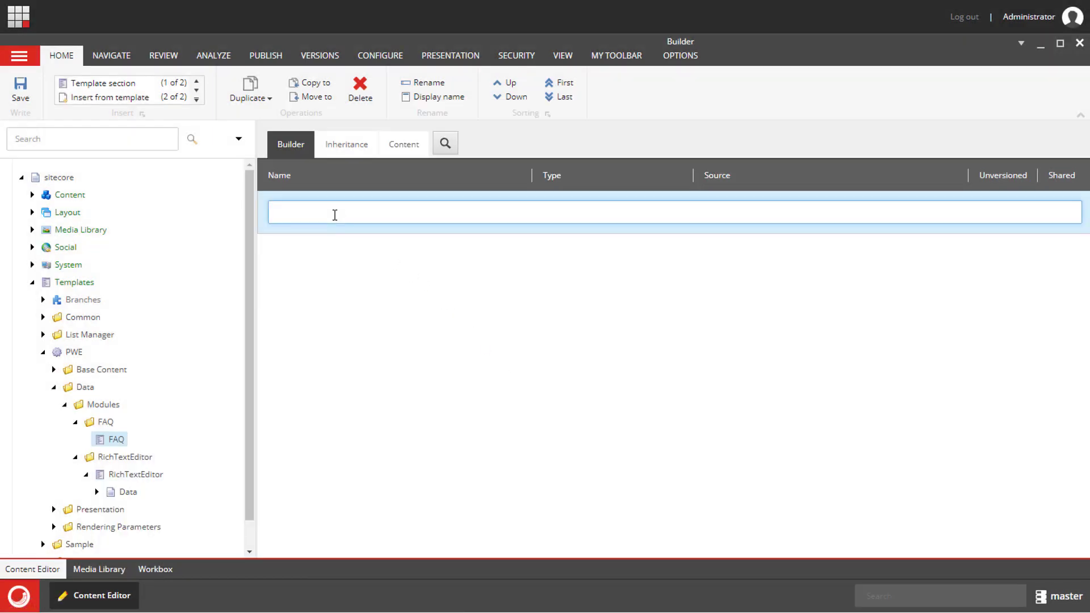
pyautogui.write('Data')
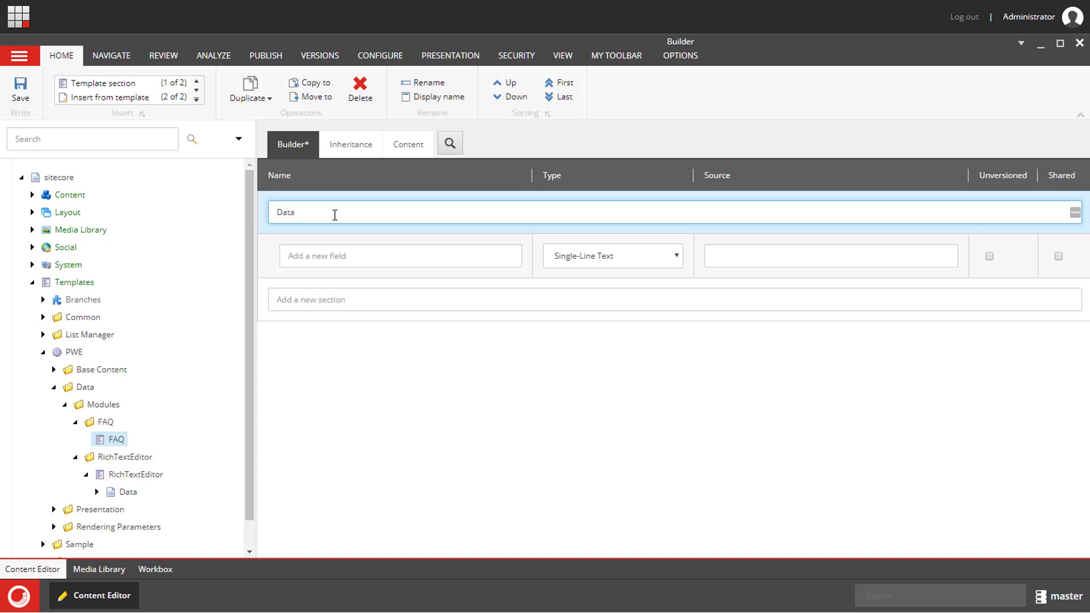
pyautogui.click(303, 260)
pyautogui.write('Question')
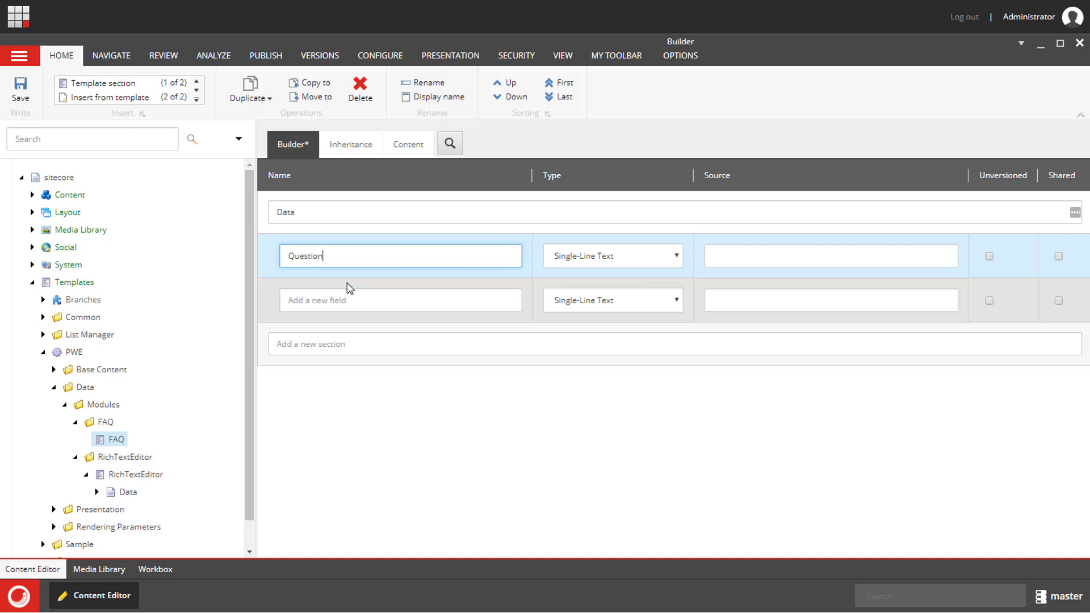
# Add an Answer field below Question with type Multi-Line Text.
pyautogui.click(363, 301)
pyautogui.write('Answer')
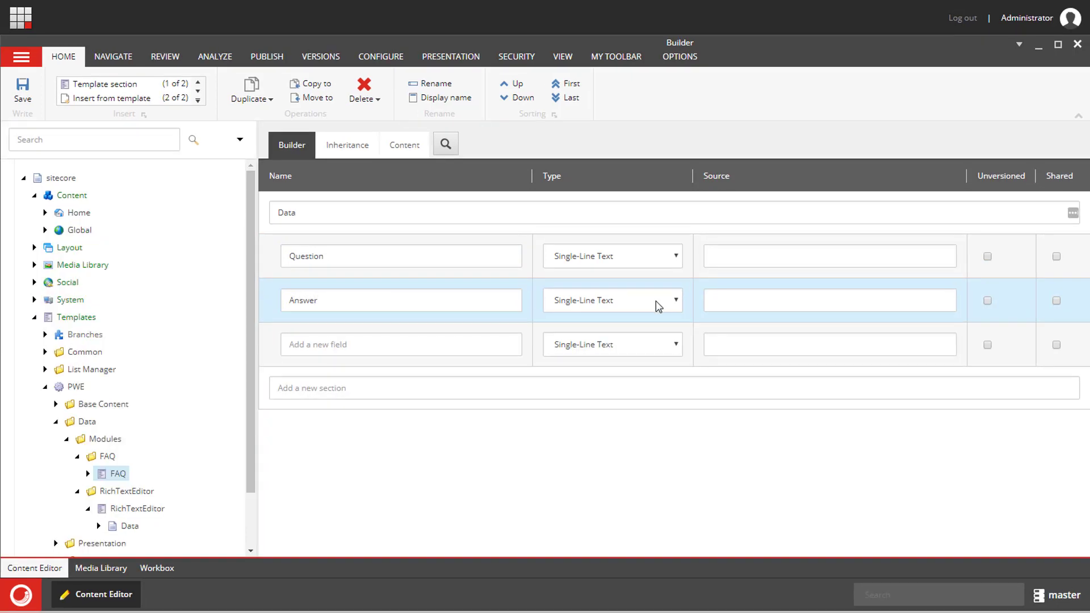
pyautogui.click(657, 304)
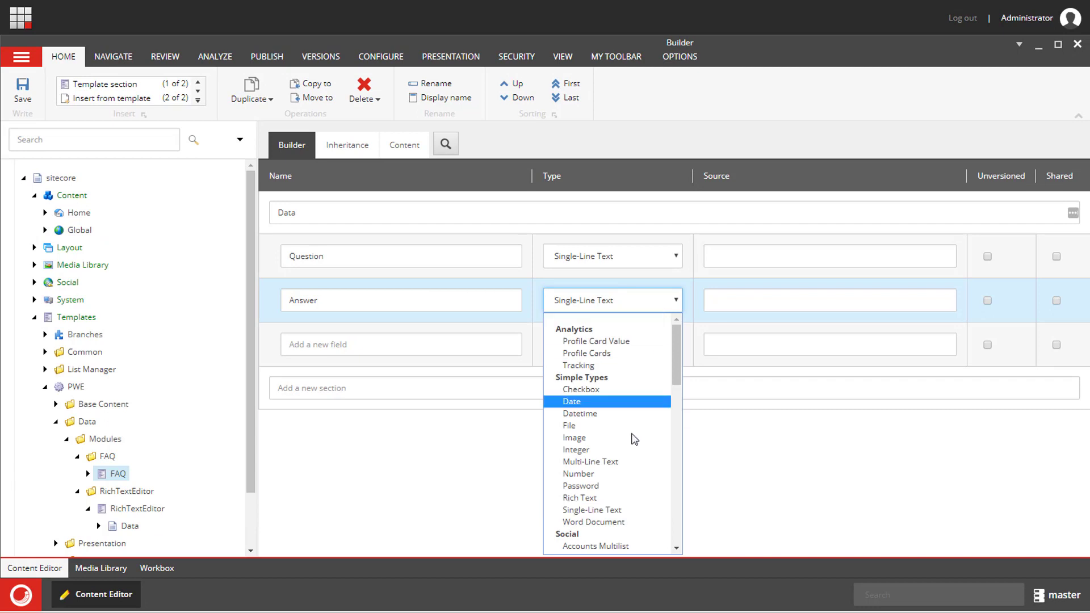
pyautogui.click(628, 461)
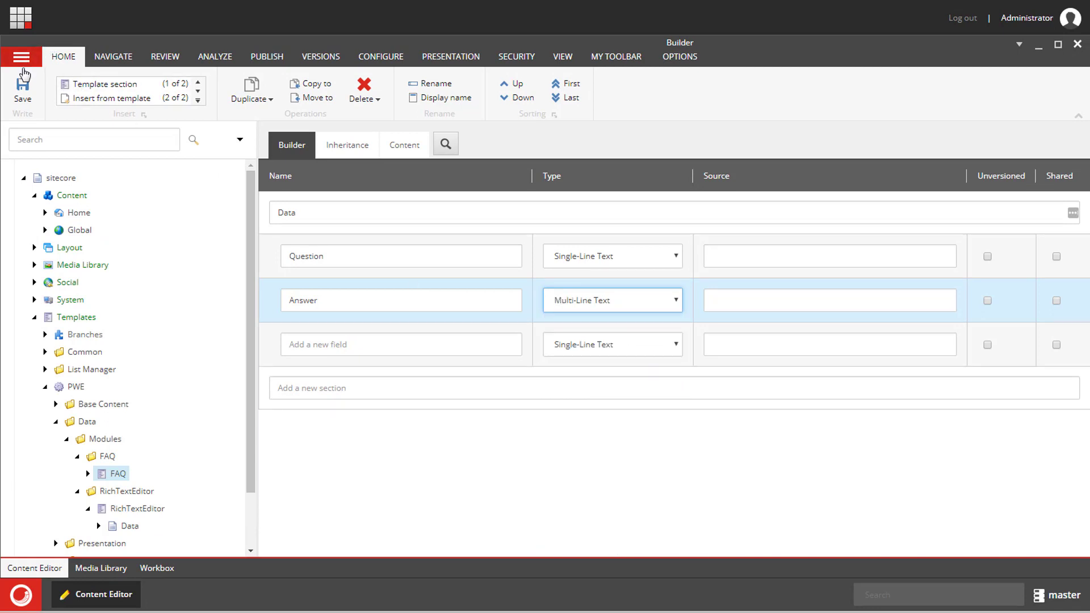
# Save the FAQ template and open the Global item under Content.
pyautogui.click(23, 86)
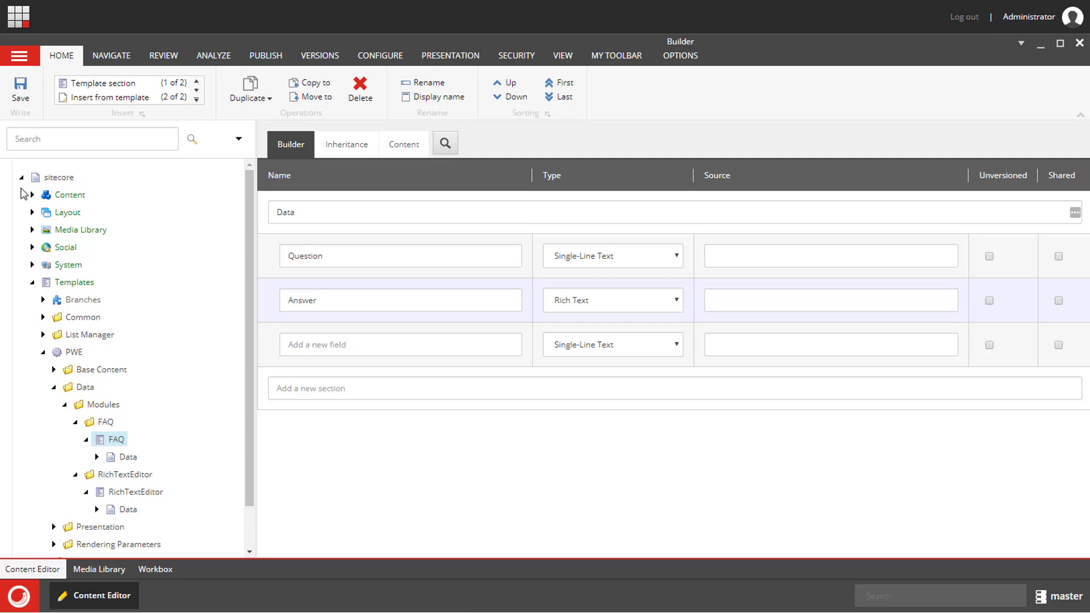
pyautogui.click(32, 194)
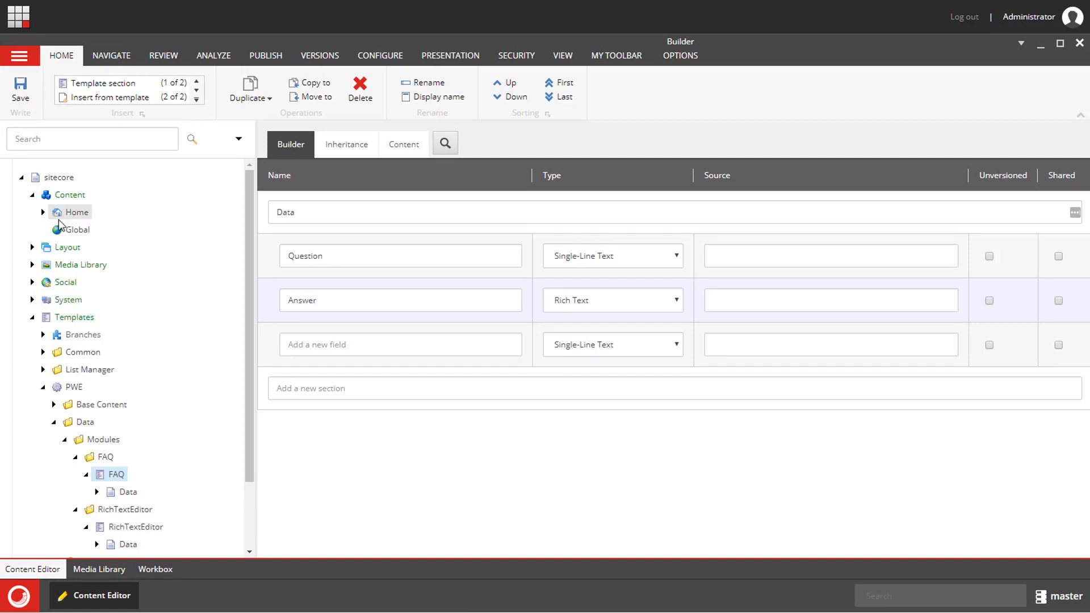
pyautogui.click(78, 230)
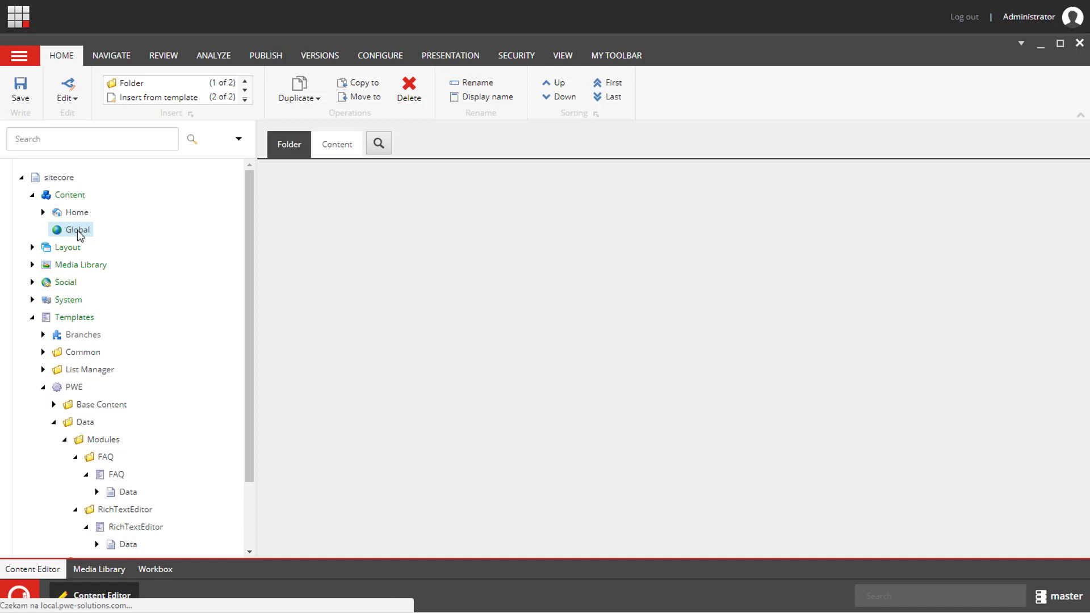
# Insert a folder named Modules under Global.
pyautogui.rightClick(78, 236)
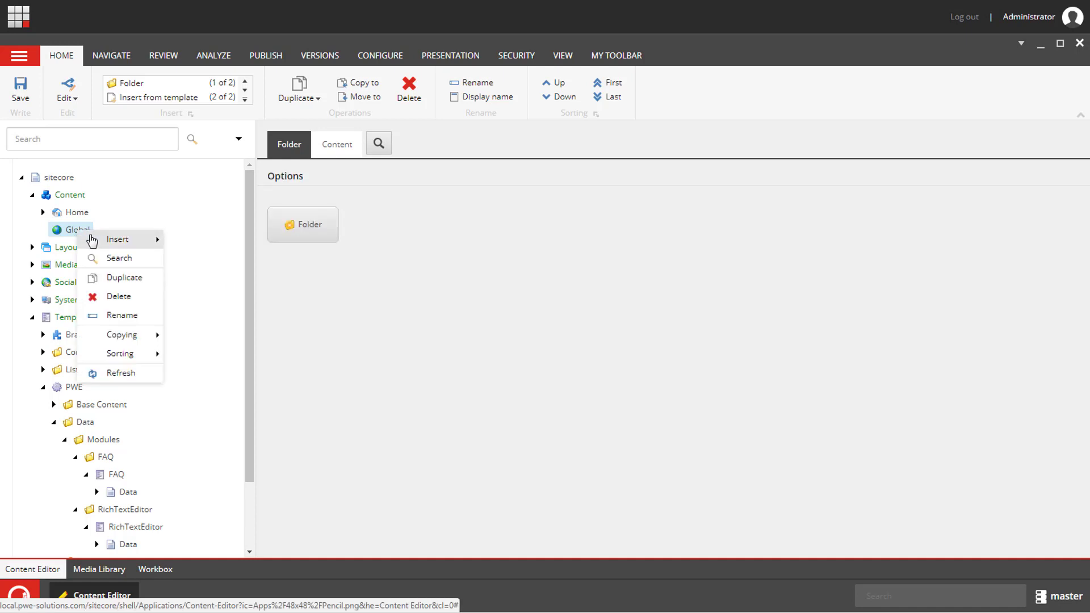
pyautogui.moveTo(122, 239)
pyautogui.click(189, 248)
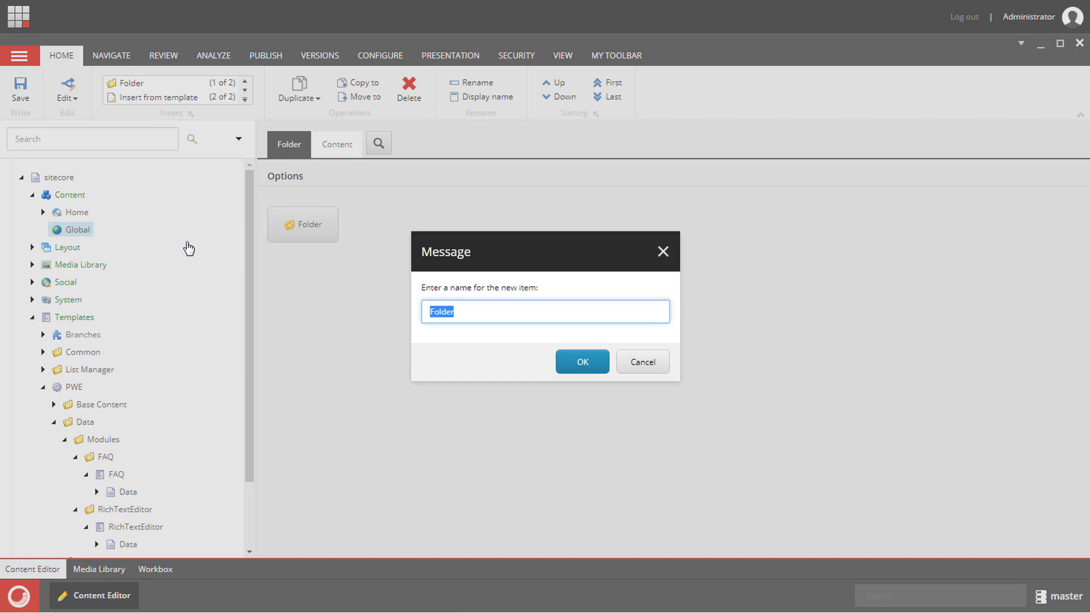
pyautogui.write('Modules')
pyautogui.press('Return')
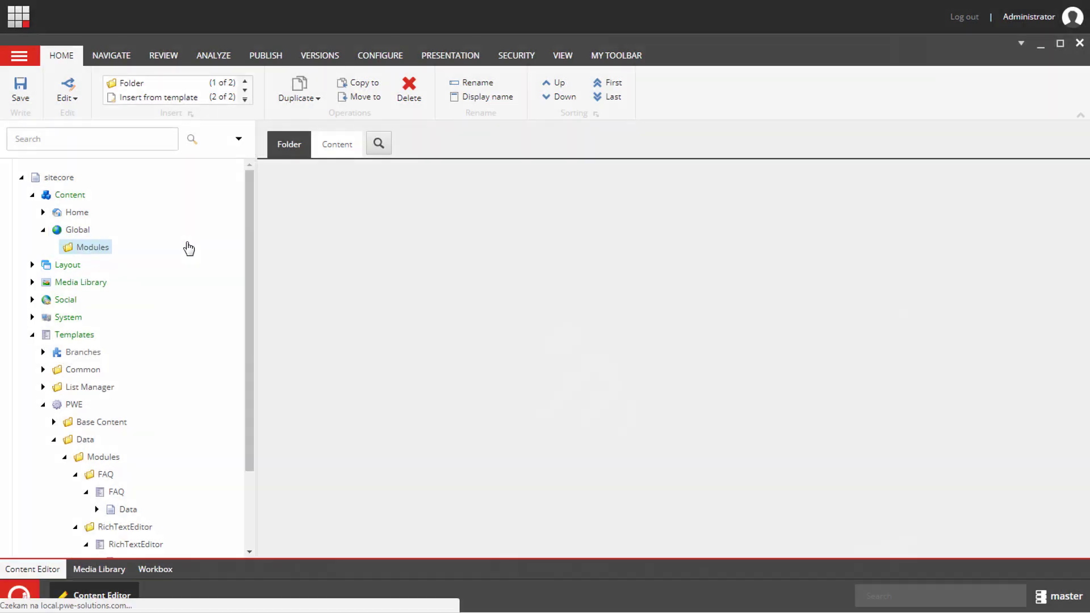
# Insert two folders, RichTextEditor and FAQ, inside Modules.
pyautogui.rightClick(110, 253)
pyautogui.moveTo(113, 257)
pyautogui.click(190, 264)
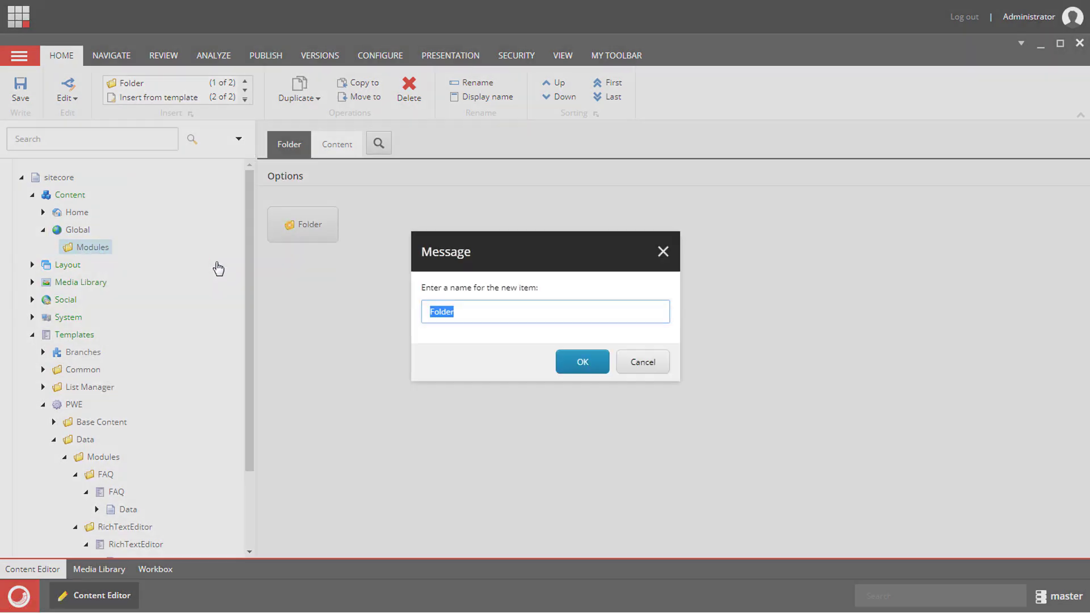
pyautogui.write('RichTe')
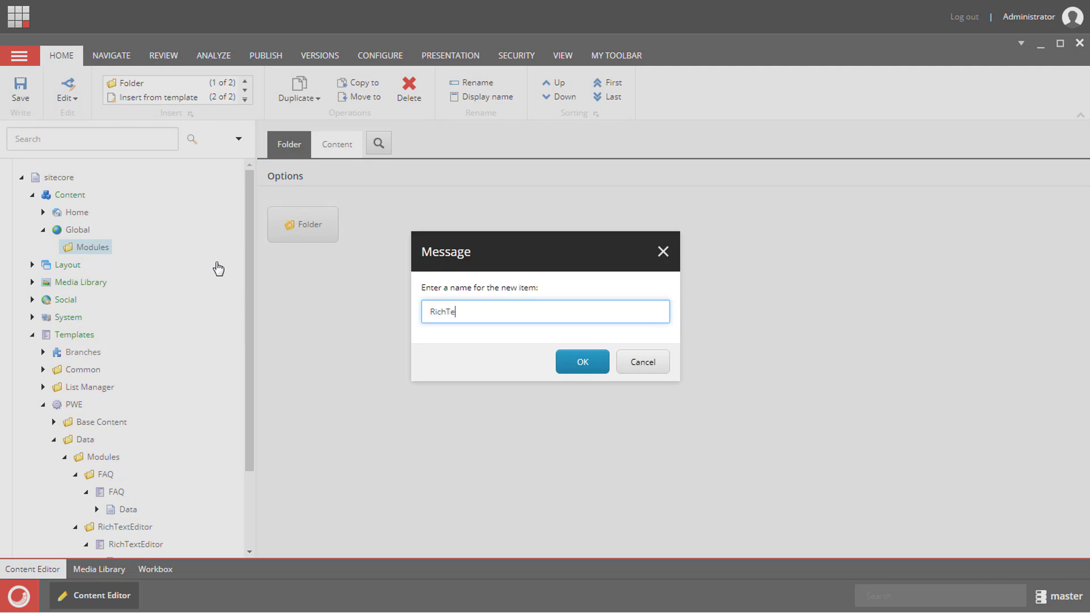
pyautogui.write('xtEditor')
pyautogui.press('Return')
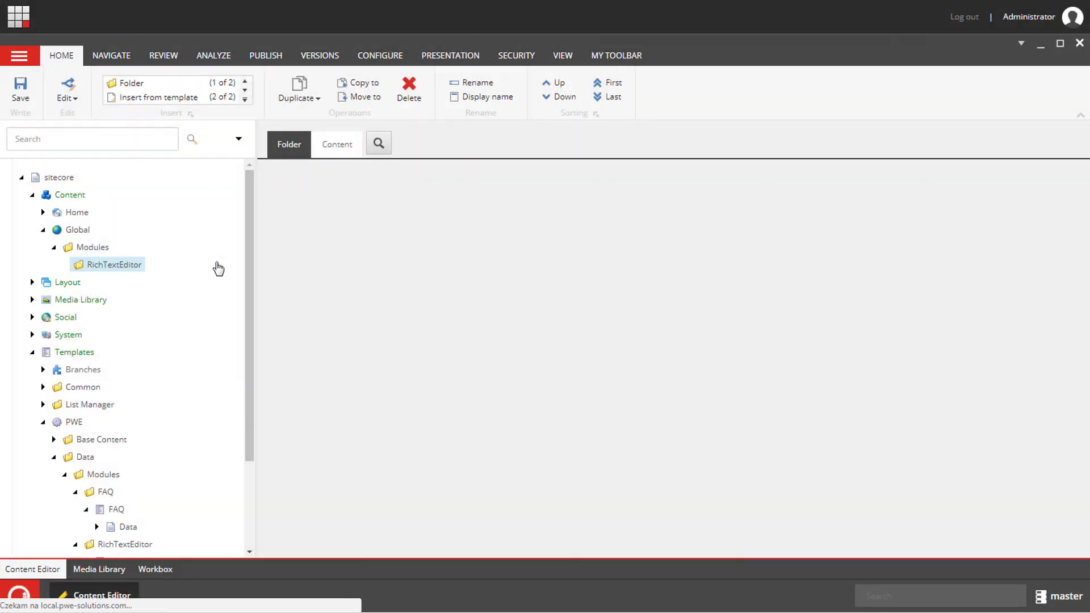
pyautogui.rightClick(98, 249)
pyautogui.moveTo(142, 256)
pyautogui.click(216, 265)
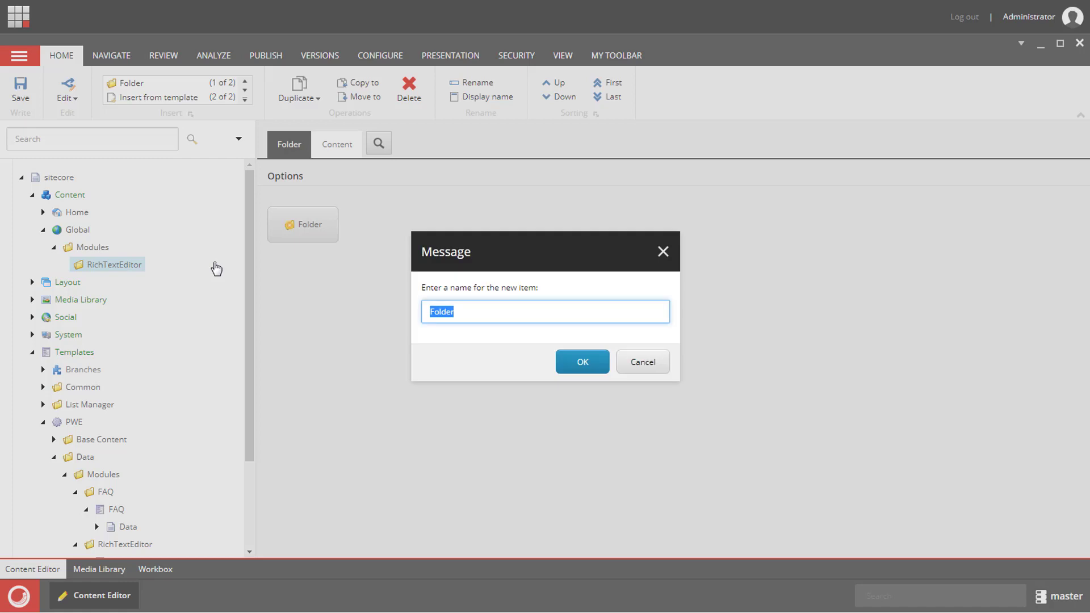
pyautogui.write('FAQ')
pyautogui.press('Return')
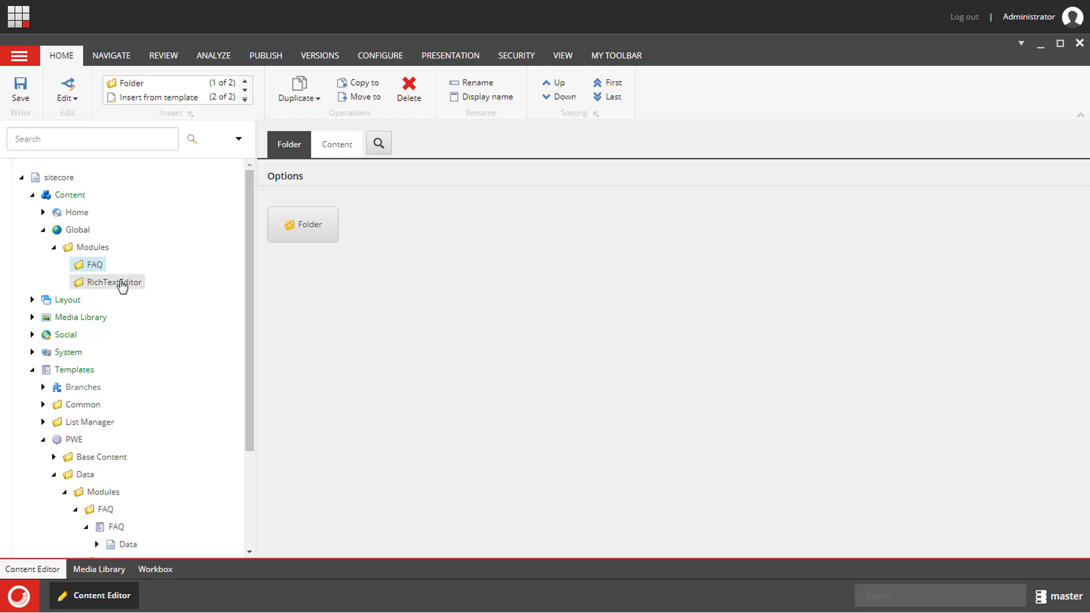
# Assign the PWE/Data/Modules/RichTextEditor/RichTextEditor template as an insert option for the RichTextEditor folder.
pyautogui.click(122, 282)
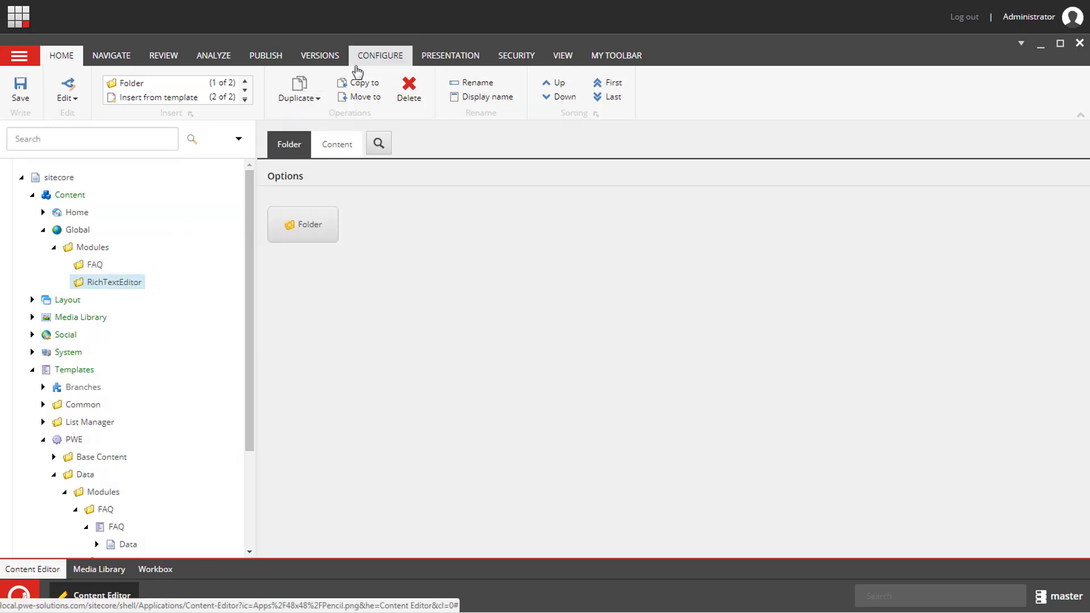
pyautogui.click(380, 56)
pyautogui.click(640, 83)
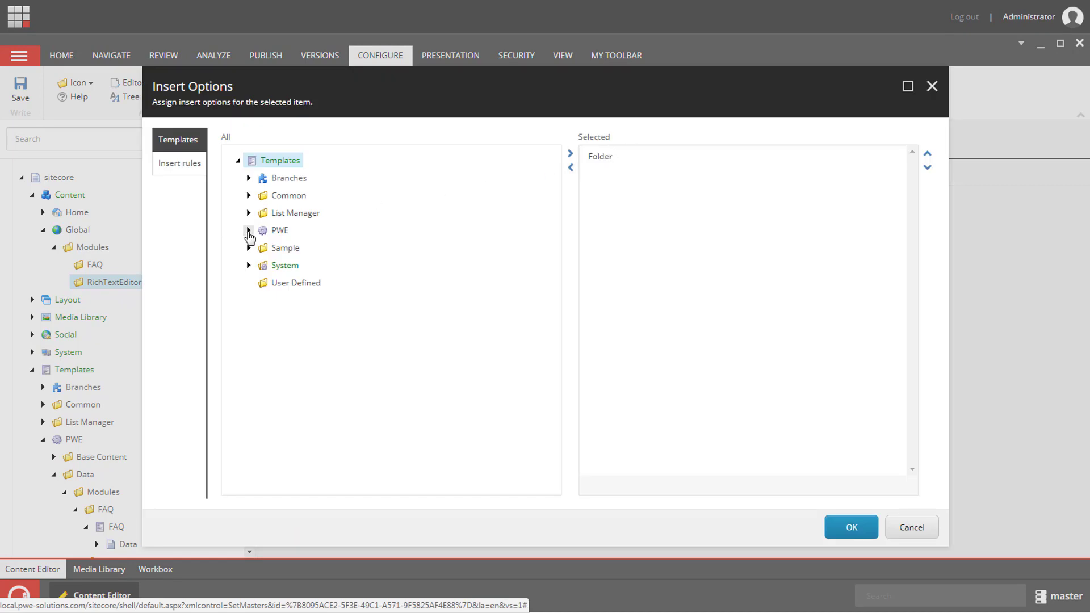
pyautogui.click(248, 230)
pyautogui.click(259, 265)
pyautogui.click(269, 283)
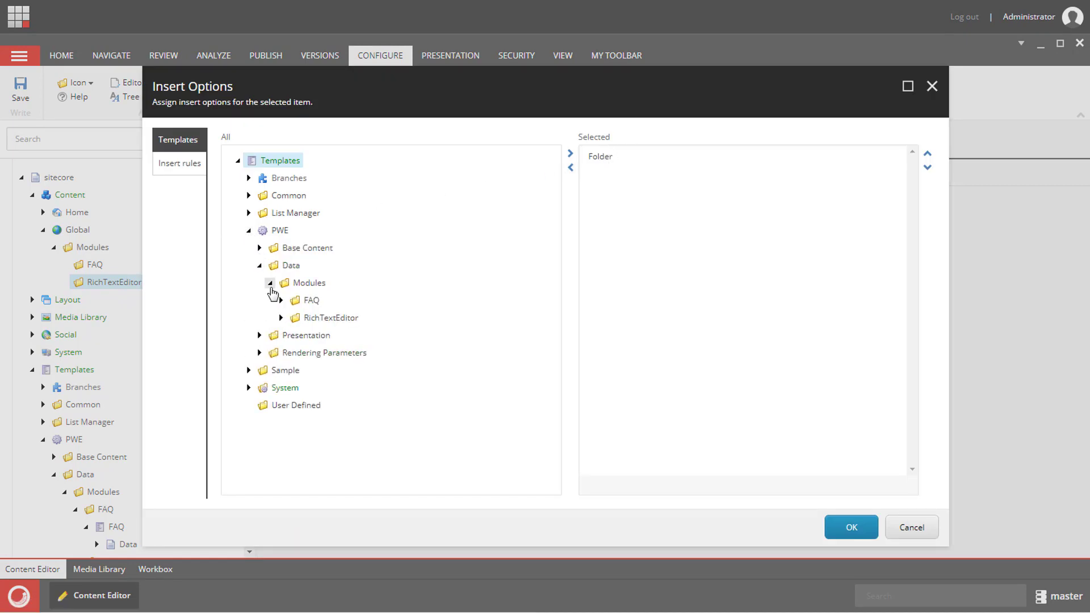
pyautogui.click(281, 317)
pyautogui.doubleClick(335, 336)
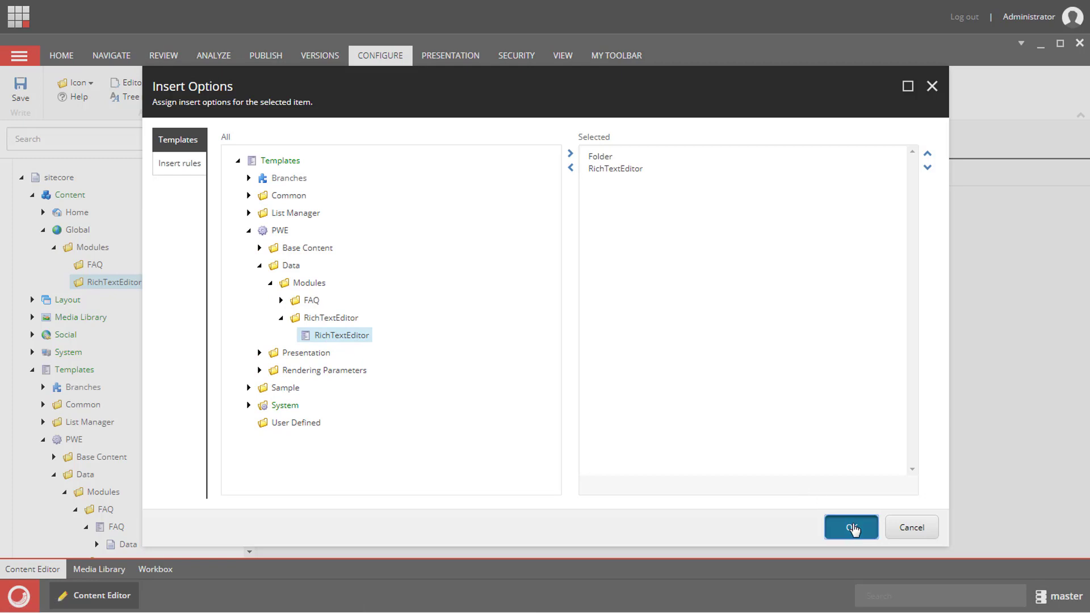
pyautogui.click(851, 526)
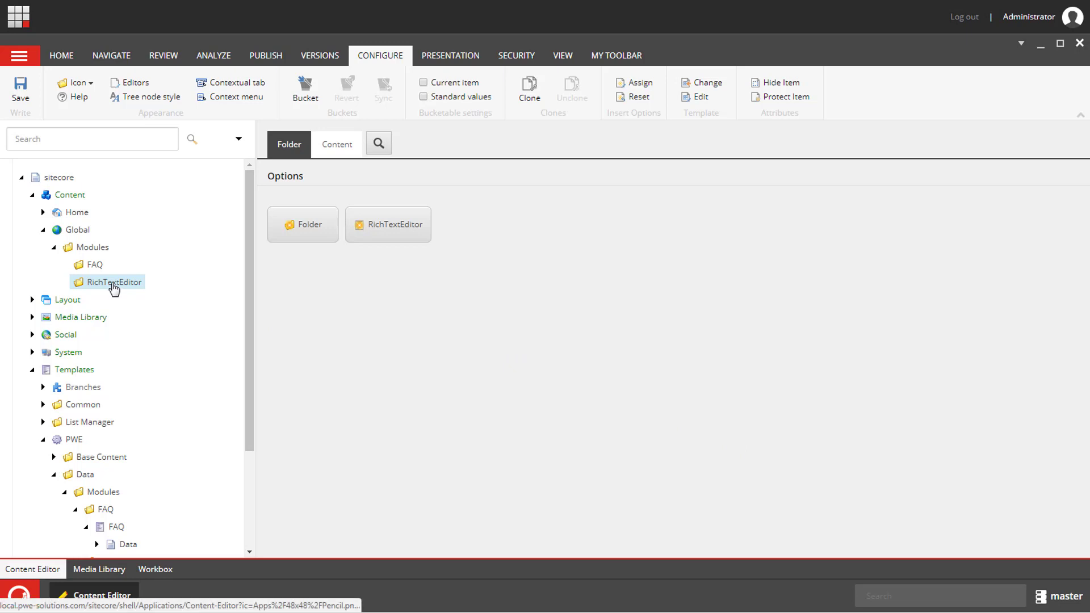
# Insert a RichTextEditor item, keeping its default name, into Global/Modules/RichTextEditor.
pyautogui.rightClick(113, 285)
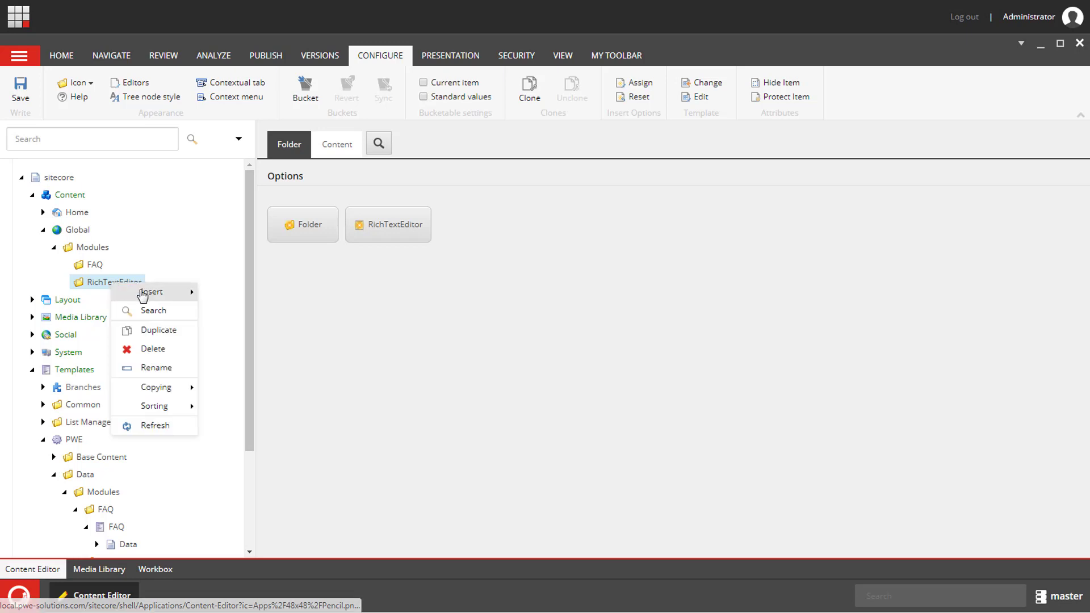
pyautogui.moveTo(142, 293)
pyautogui.click(207, 309)
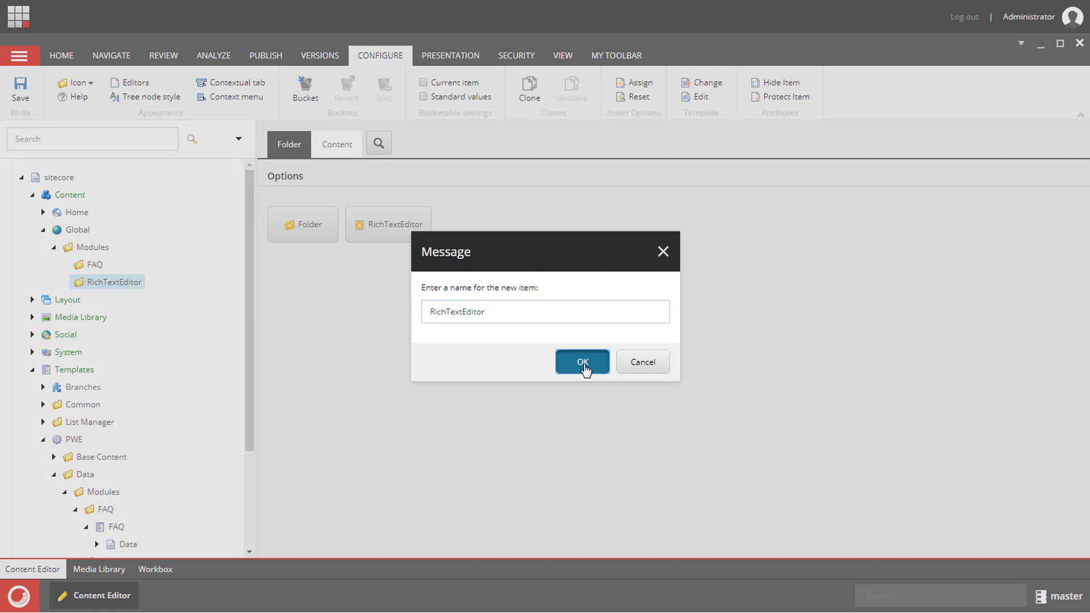
pyautogui.click(584, 366)
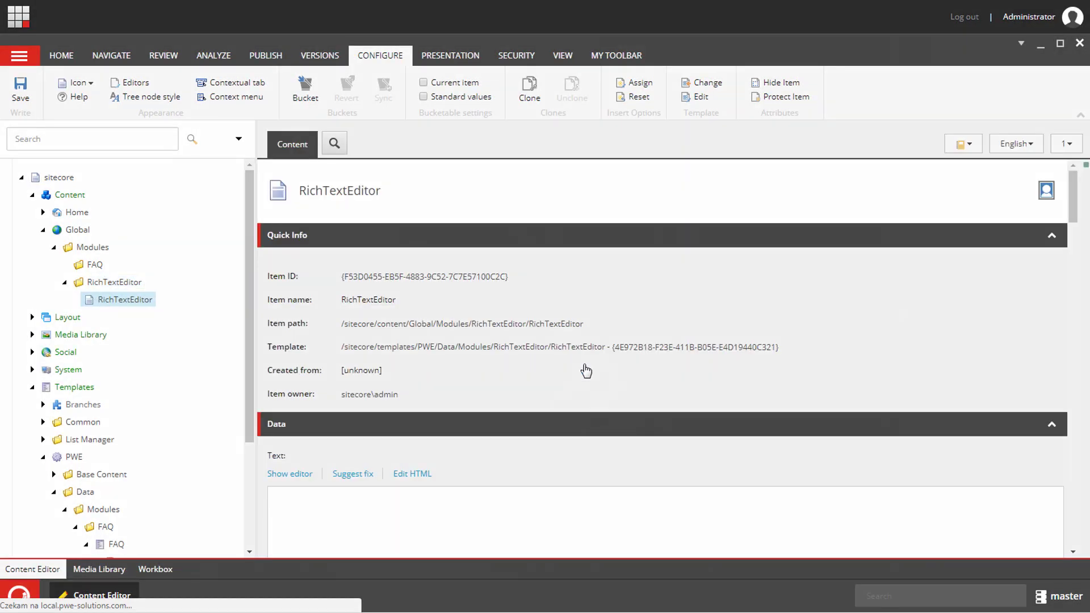